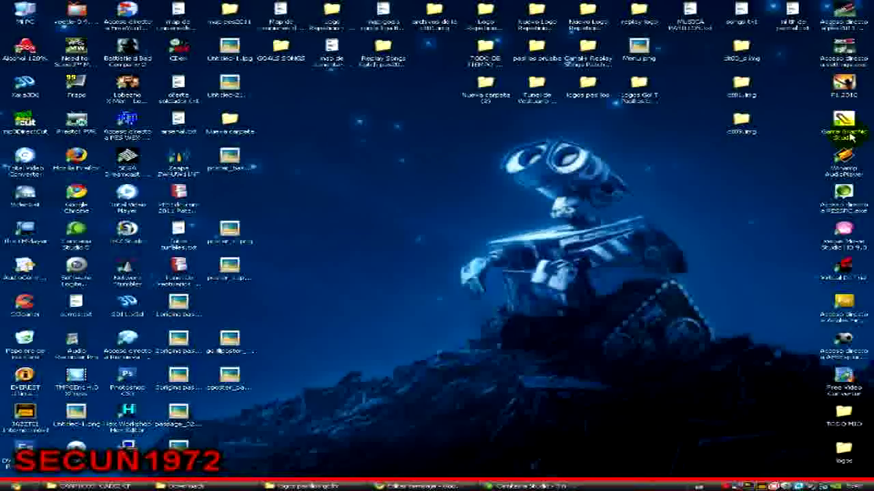
Launch Game Graphic Studio and load unnamed_142.bin from the dt09.img folder.
double_click(843, 122)
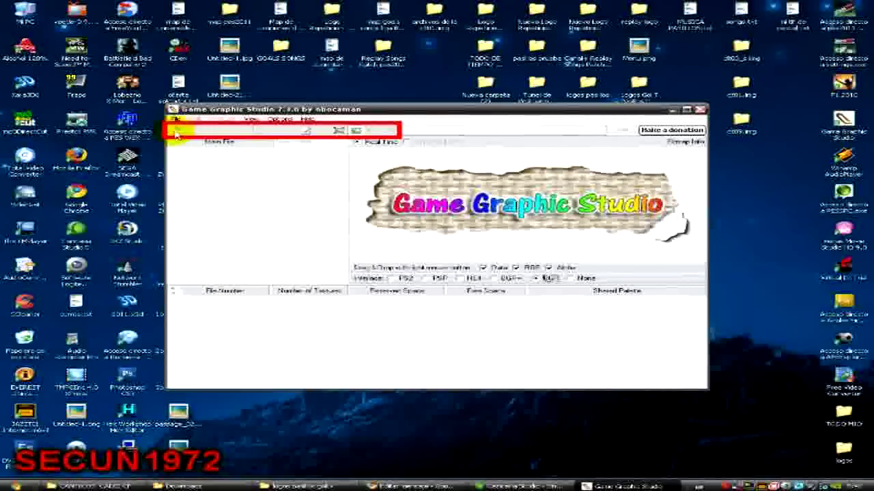
click(176, 133)
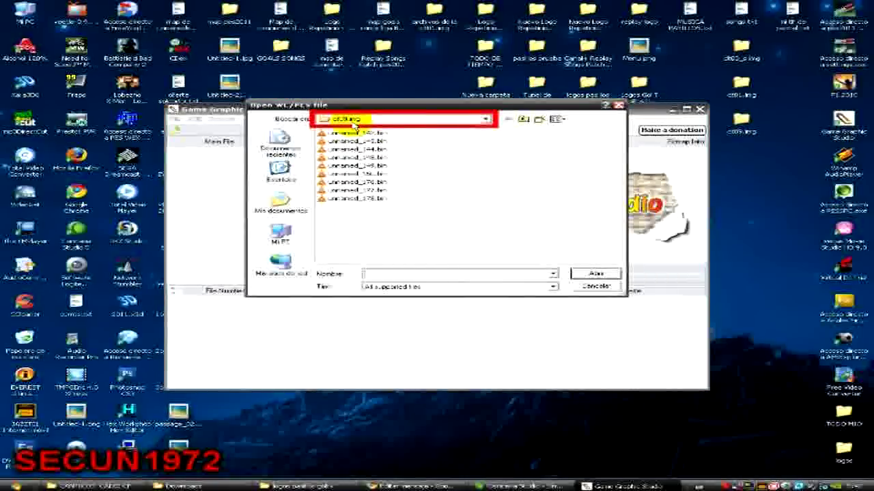
click(486, 121)
click(367, 287)
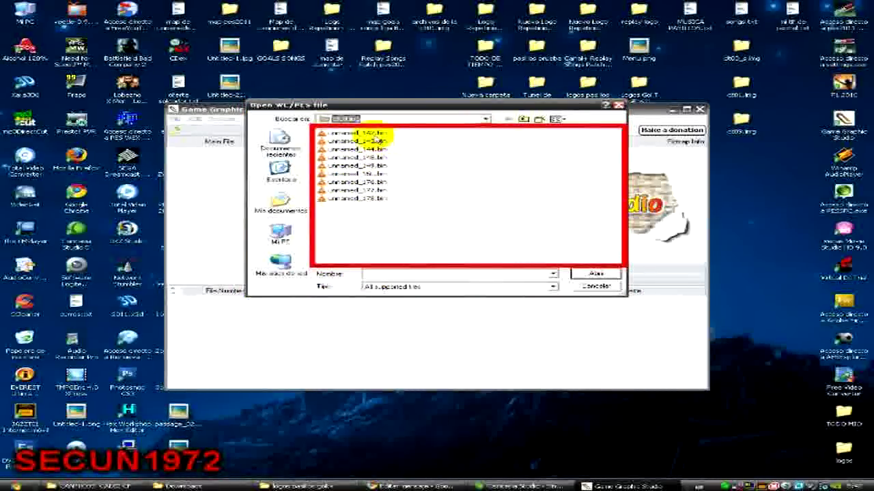
double_click(374, 137)
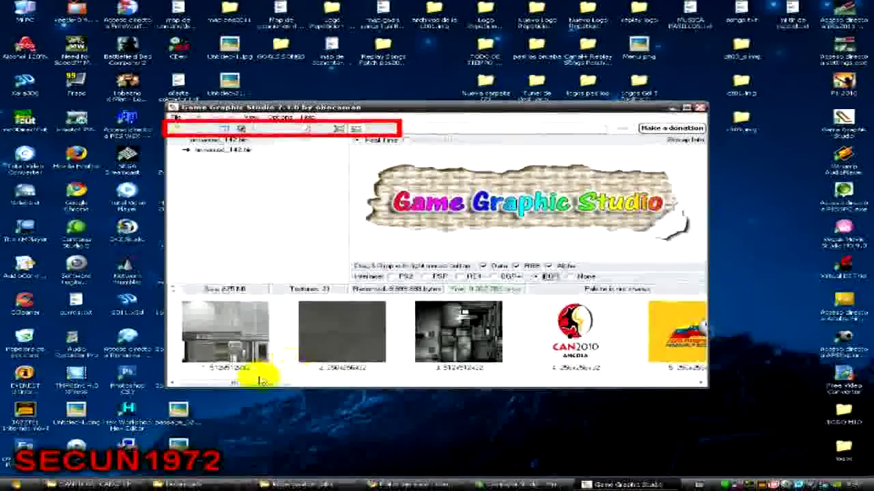
Preview the green PES logo texture in slot 7 and open the Logos Gol T Pasillos folder beside the texture editor.
drag(248, 380, 371, 383)
click(362, 338)
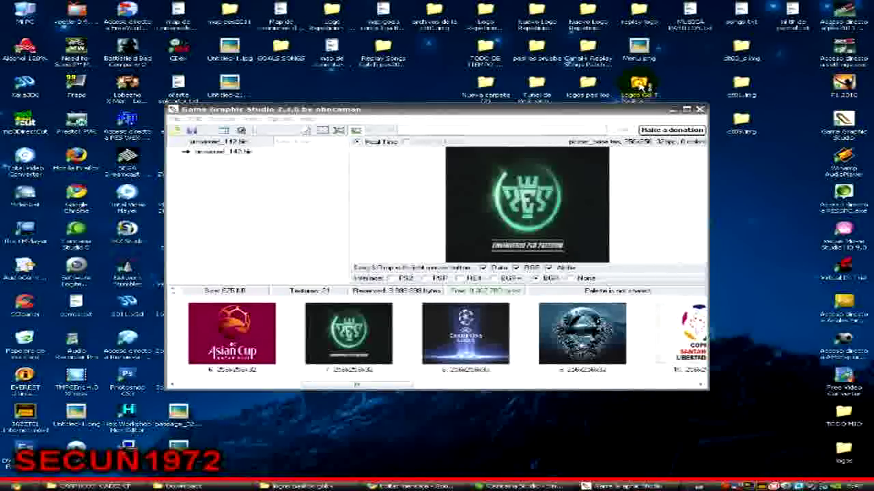
double_click(638, 83)
drag(652, 49, 751, 10)
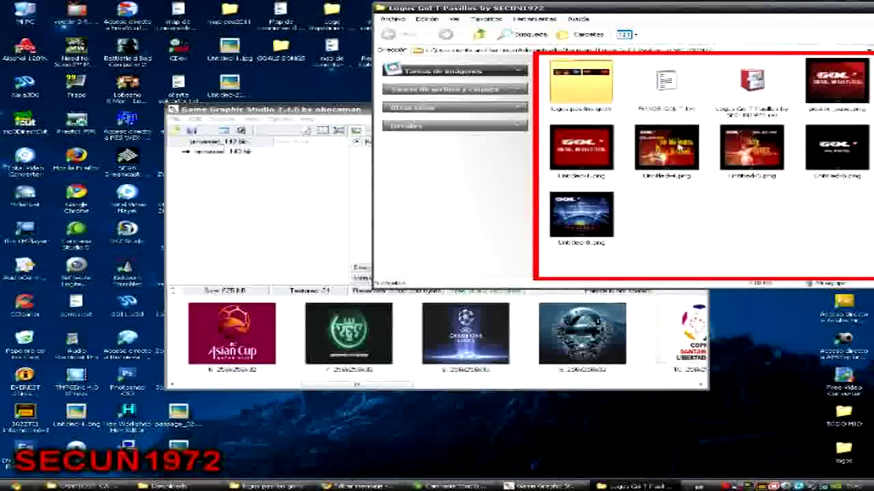
Load Untitled-4.png from the logos folder and replace the PES logo texture in slot 7 of unnamed_142.bin with it.
click(678, 146)
drag(678, 147, 555, 164)
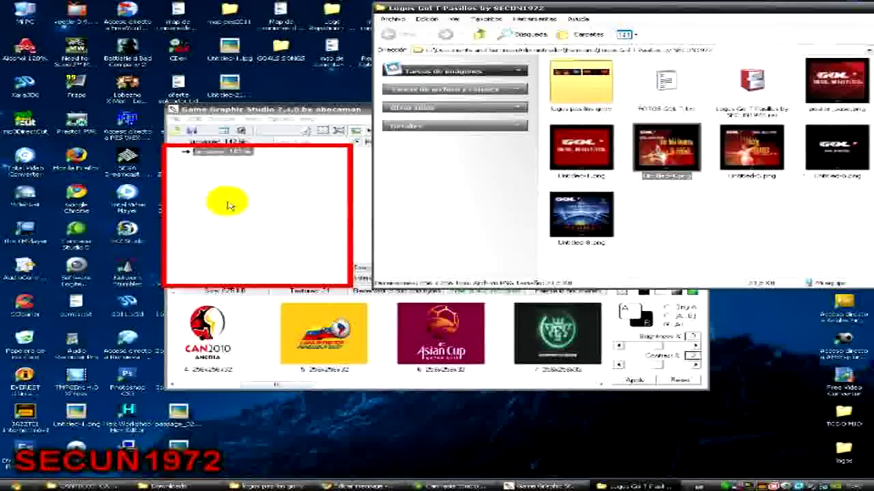
click(229, 206)
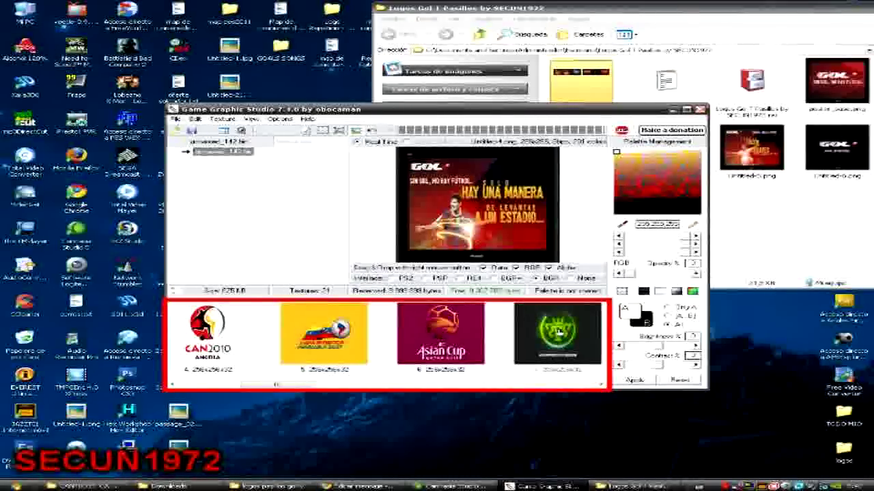
scroll(560, 332, down, 2)
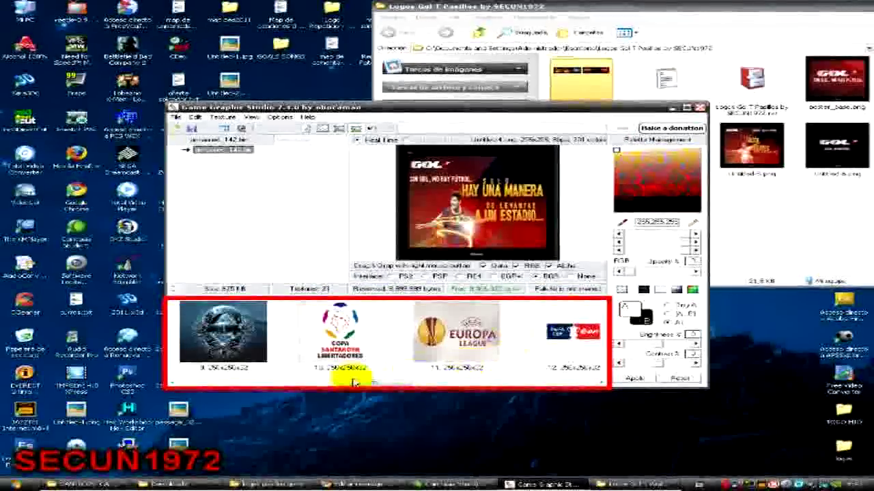
click(317, 383)
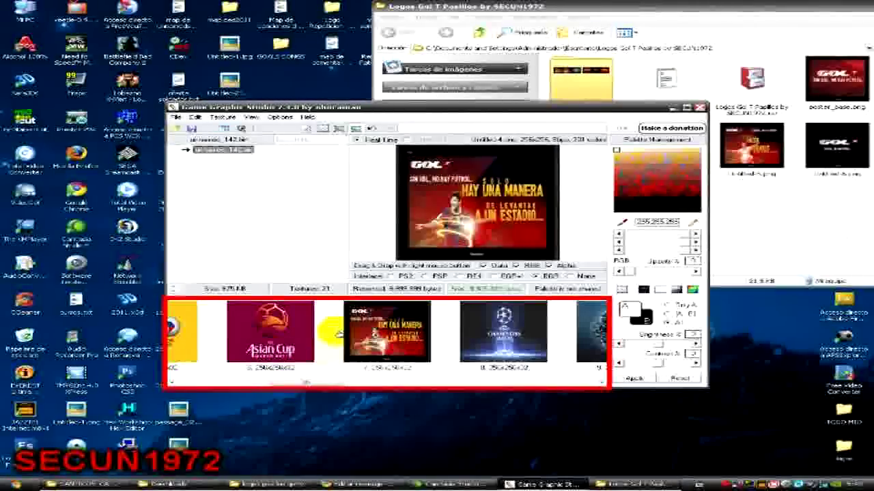
click(355, 332)
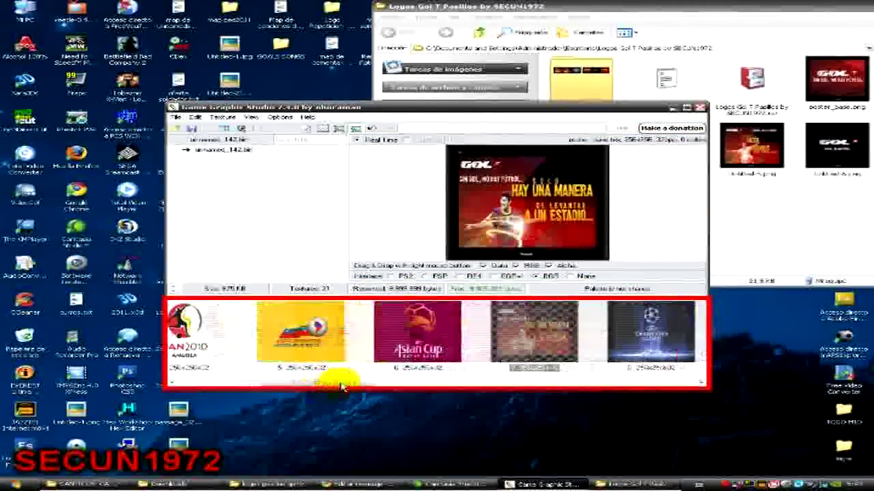
Load Untitled-8.png from the logos folder and replace the Champions League texture in slot 8 of unnamed_142.bin with it.
drag(384, 387, 400, 381)
click(396, 336)
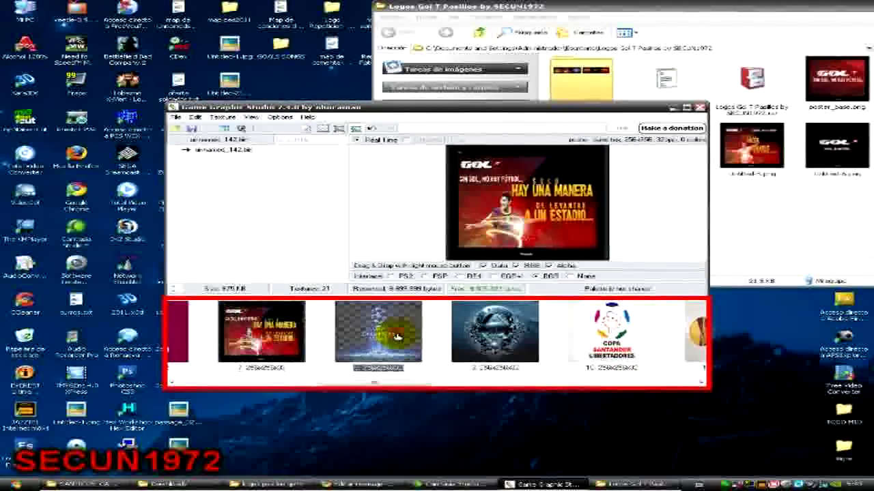
drag(396, 336, 641, 201)
click(585, 217)
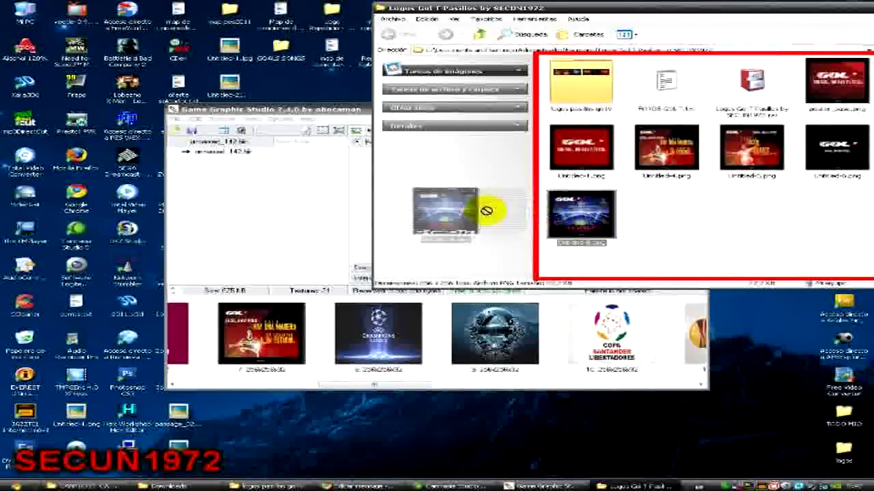
click(244, 215)
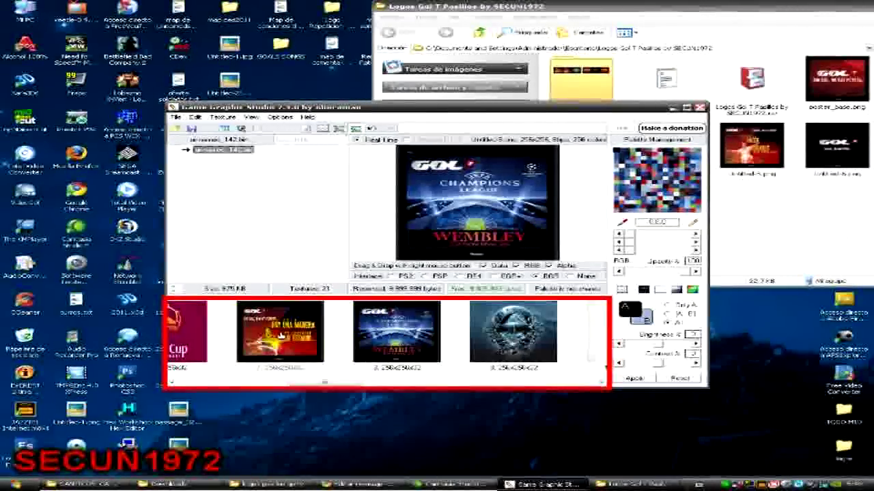
Open unnamed_143.bin and replace its Champions League texture in slot 8 with the loaded Untitled-8.png.
click(174, 133)
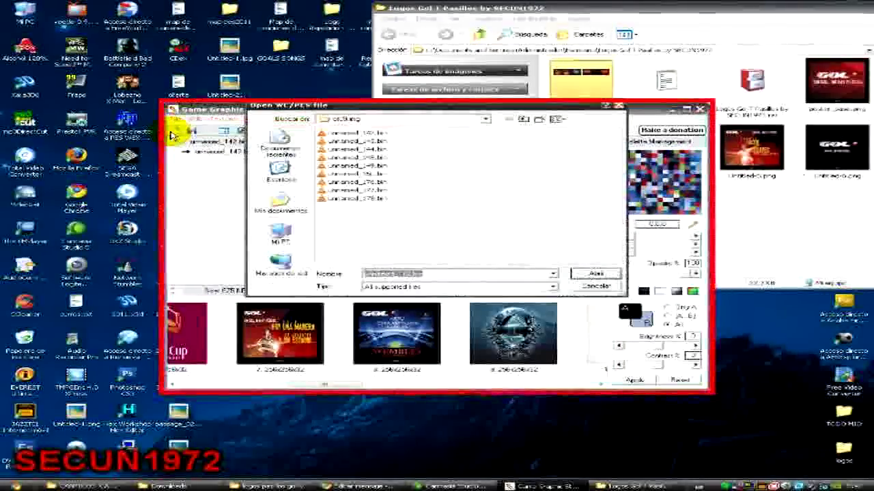
double_click(357, 142)
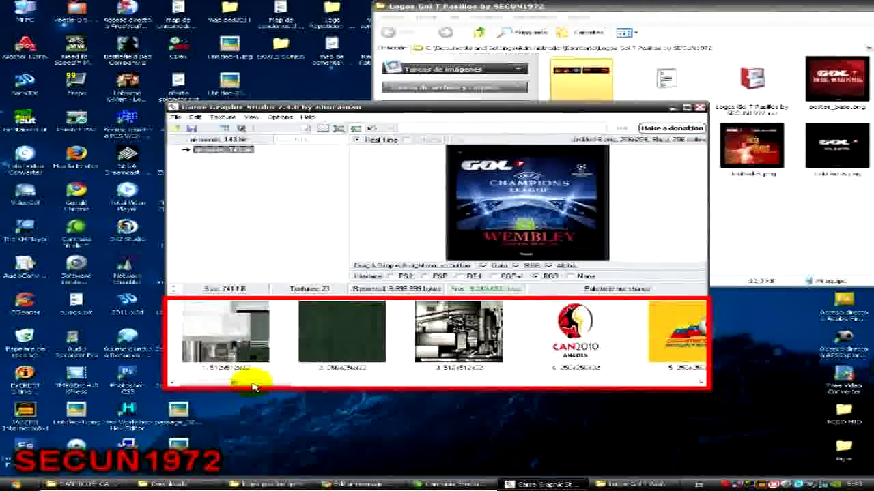
drag(252, 387, 318, 388)
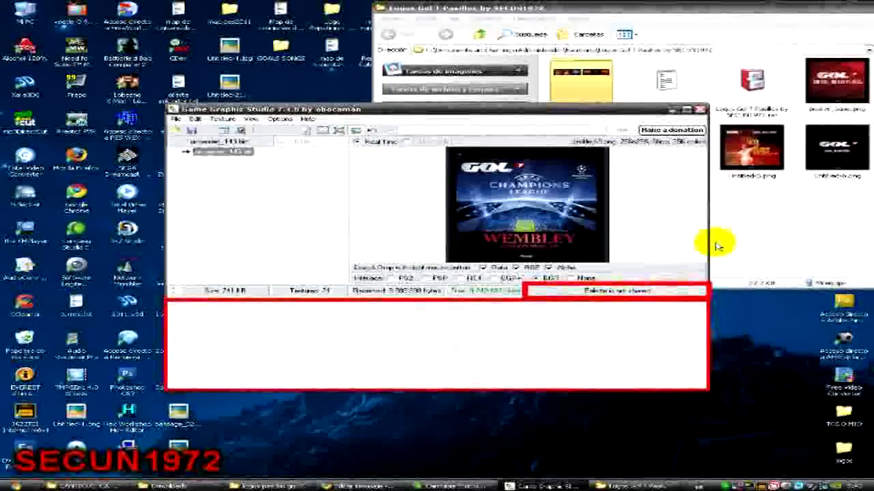
Load Untitled-4.png again and replace the PES logo texture in slot 7 of unnamed_143.bin with it.
click(755, 198)
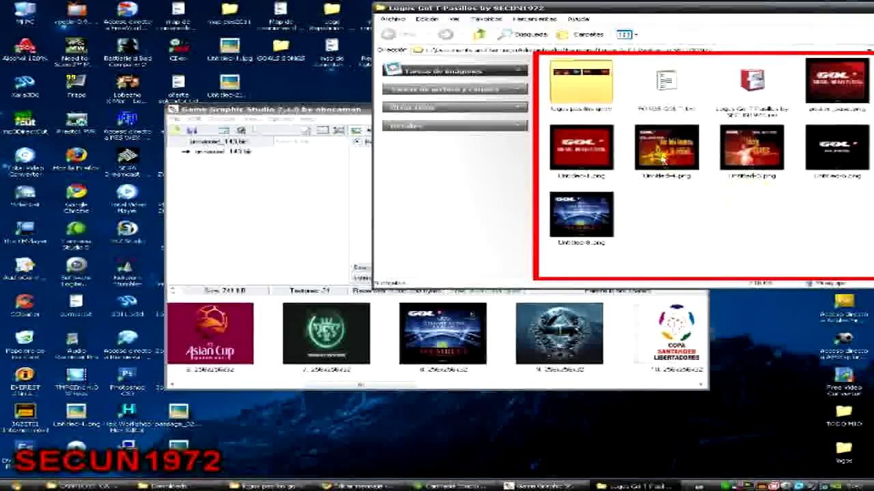
click(305, 210)
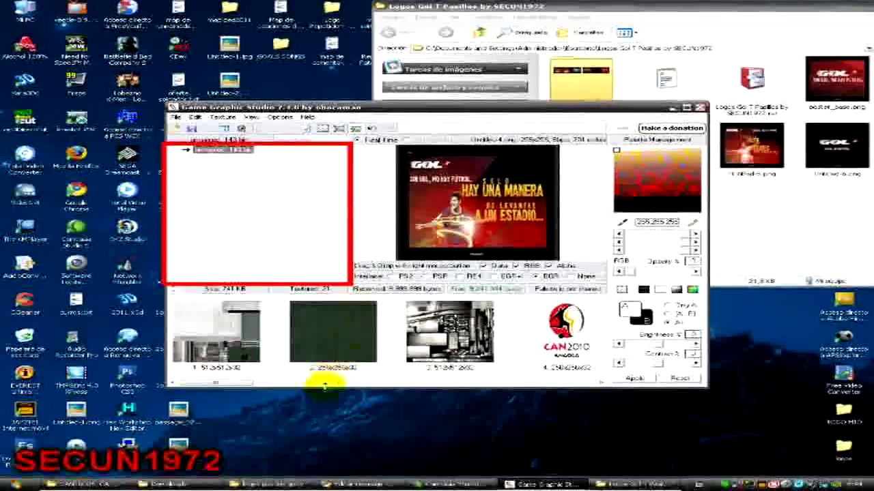
drag(232, 383, 290, 387)
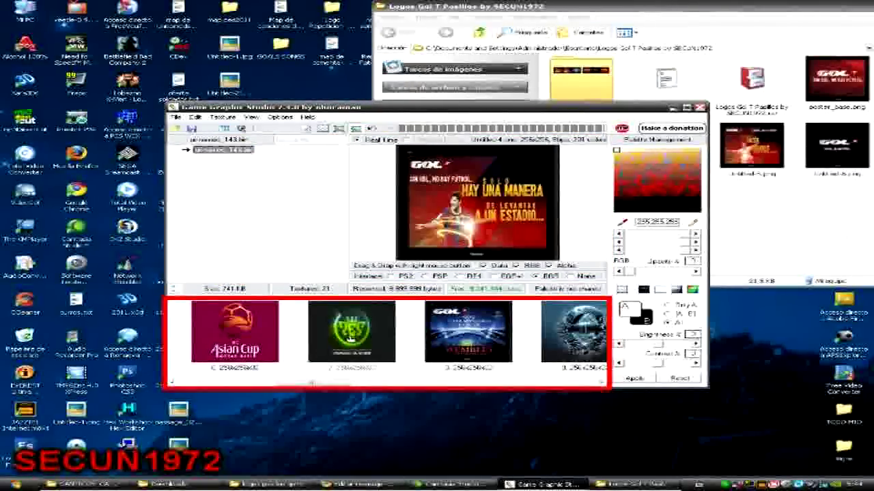
click(368, 384)
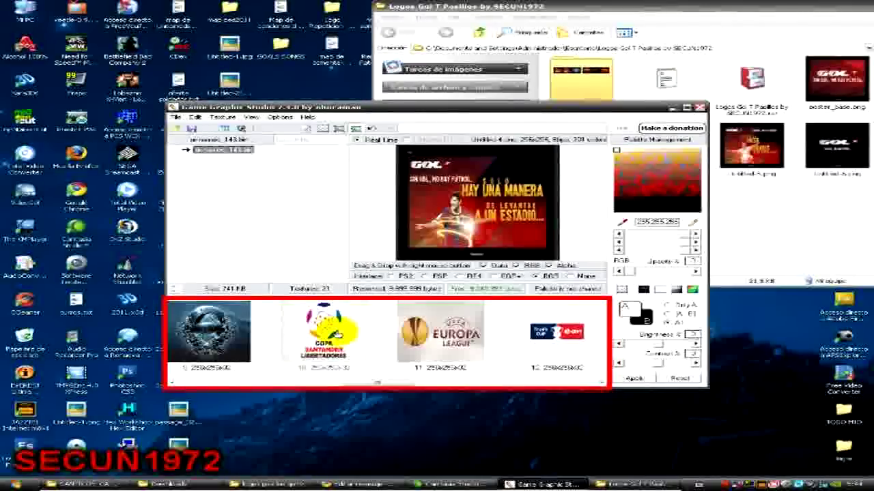
drag(380, 384, 293, 384)
click(437, 321)
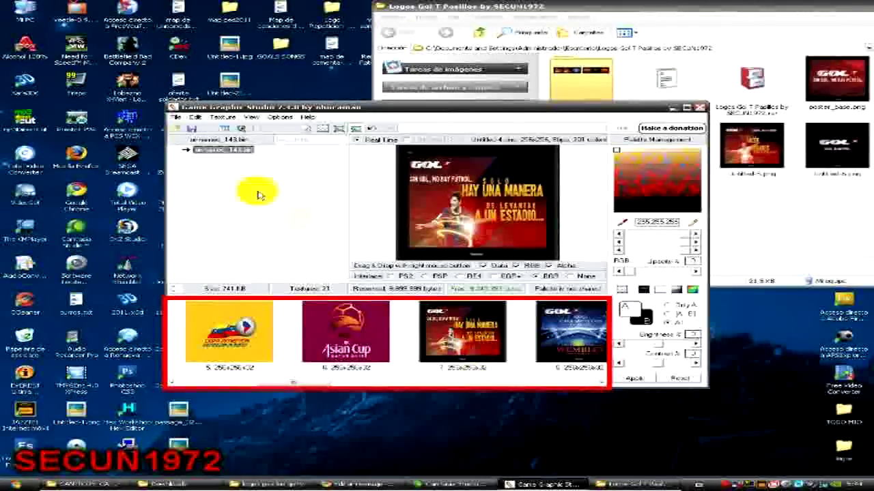
Open unnamed_144.bin and bring its PES logo and Champions League textures, slots 25 and 26, into view.
click(179, 129)
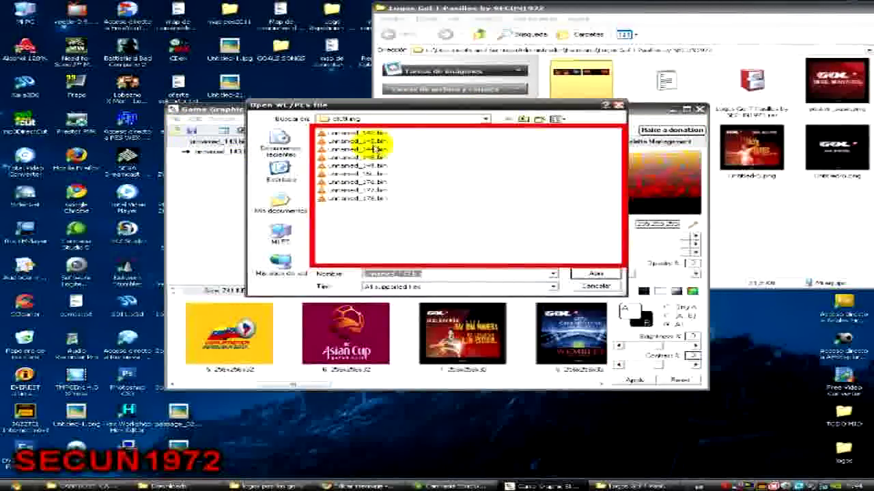
double_click(374, 150)
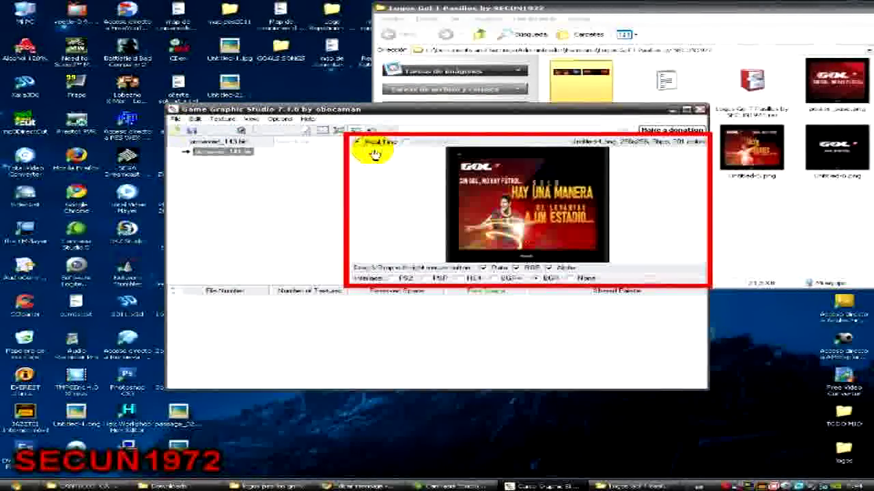
mouse_move(218, 378)
mouse_down()
mouse_move(359, 390)
mouse_move(541, 390)
mouse_up()
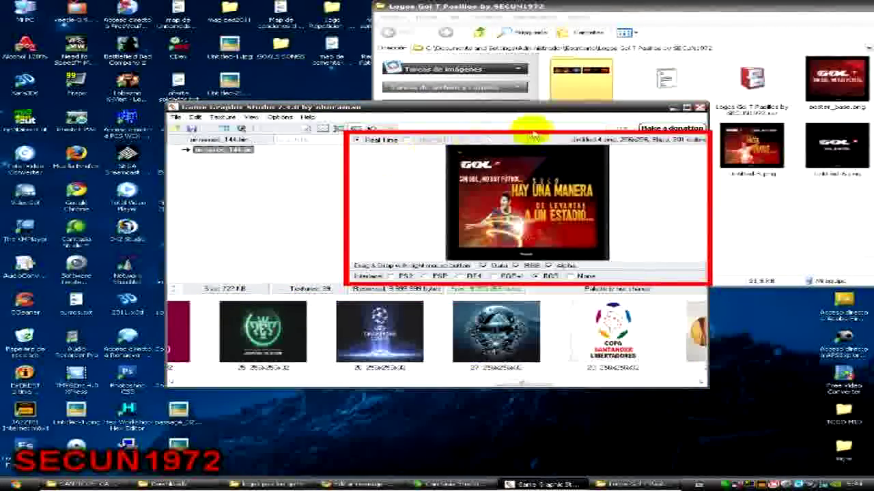
Select all the unnamed .bin files in the dt09.img folder, from unnamed_142.bin to unnamed_178.bin, for opening.
click(175, 129)
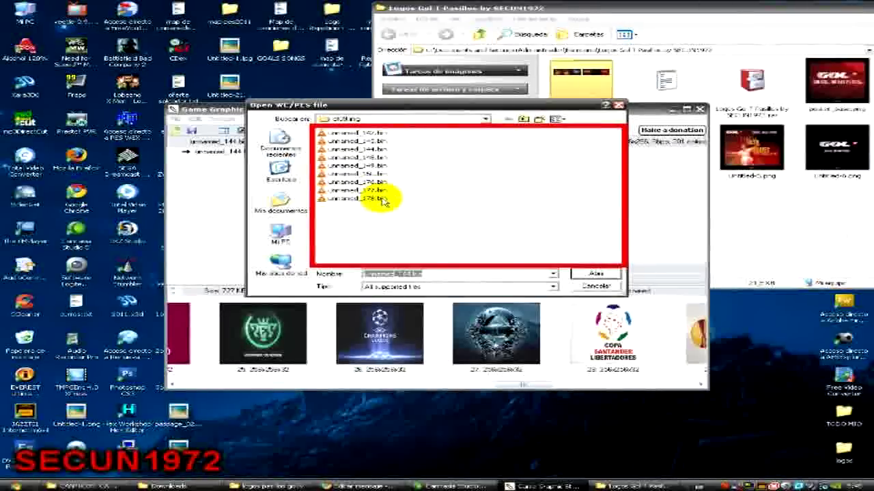
drag(403, 201, 350, 142)
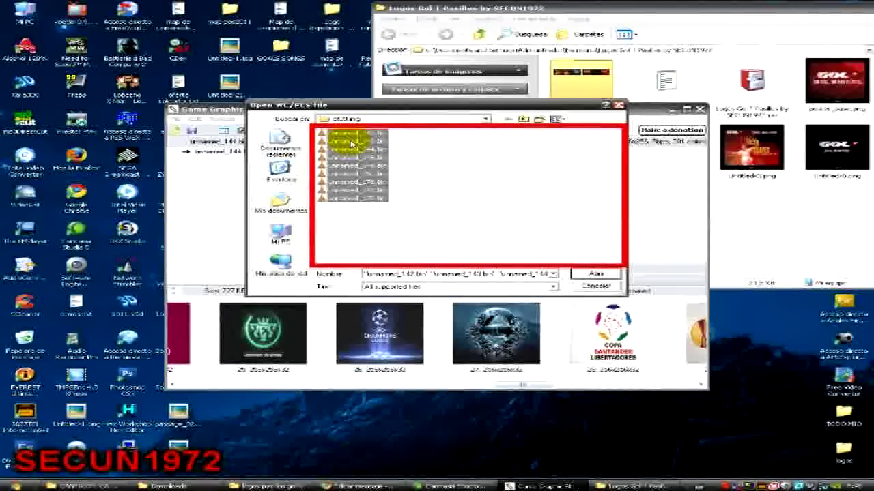